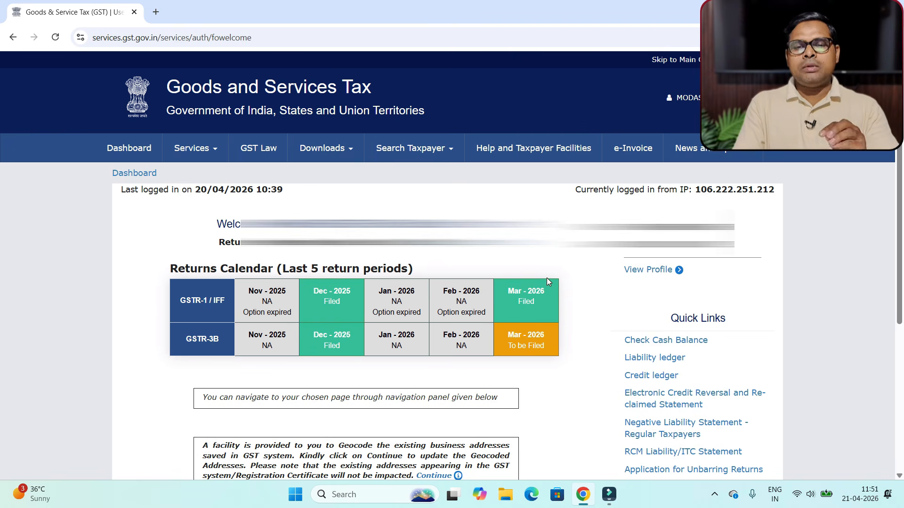
Check the filing status of the last five return periods and open the return dashboard
mouse_move(549, 298)
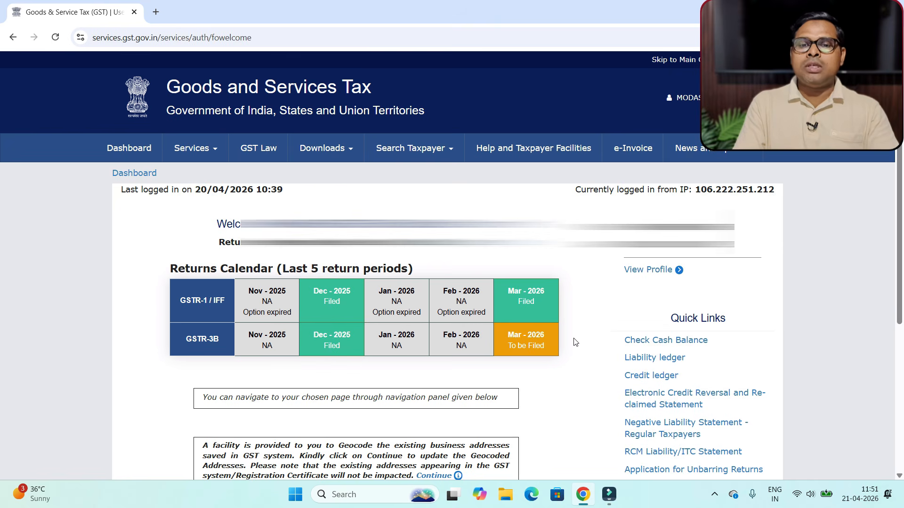
mouse_move(544, 354)
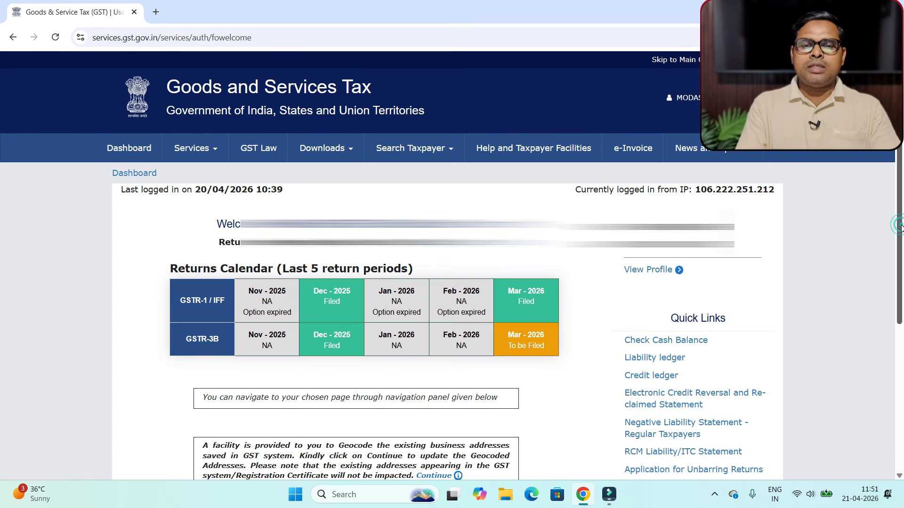
scroll(105, 334, down, 5)
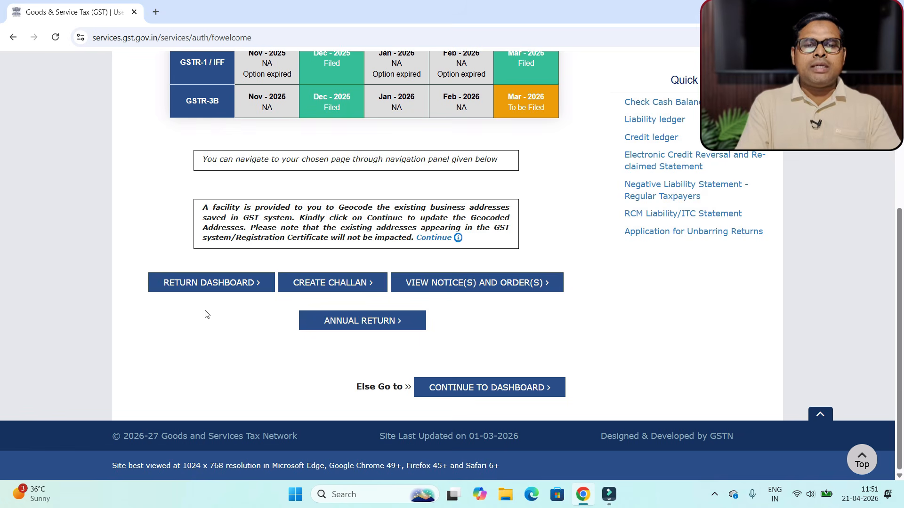
click(209, 287)
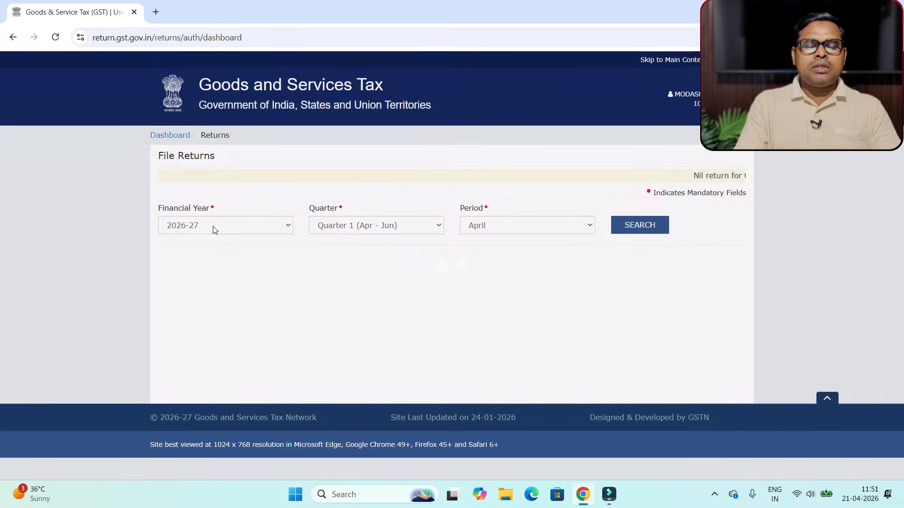
Search for the returns of financial year 2025-26, Quarter 4 (Jan - Mar), period March
click(212, 228)
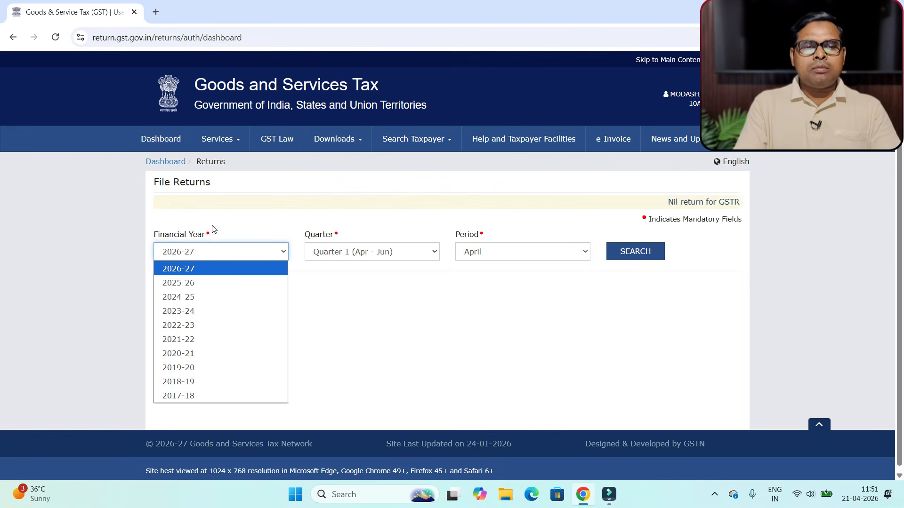
click(194, 283)
click(360, 254)
click(360, 257)
click(507, 261)
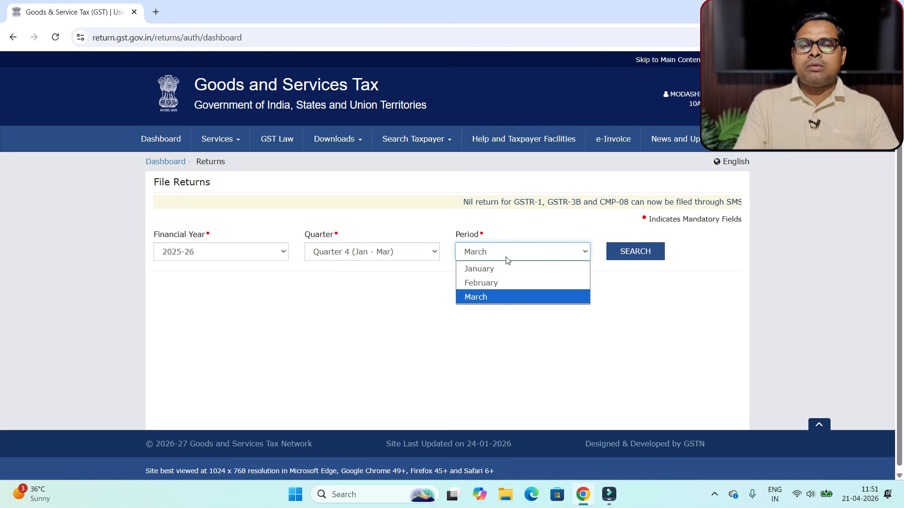
click(491, 297)
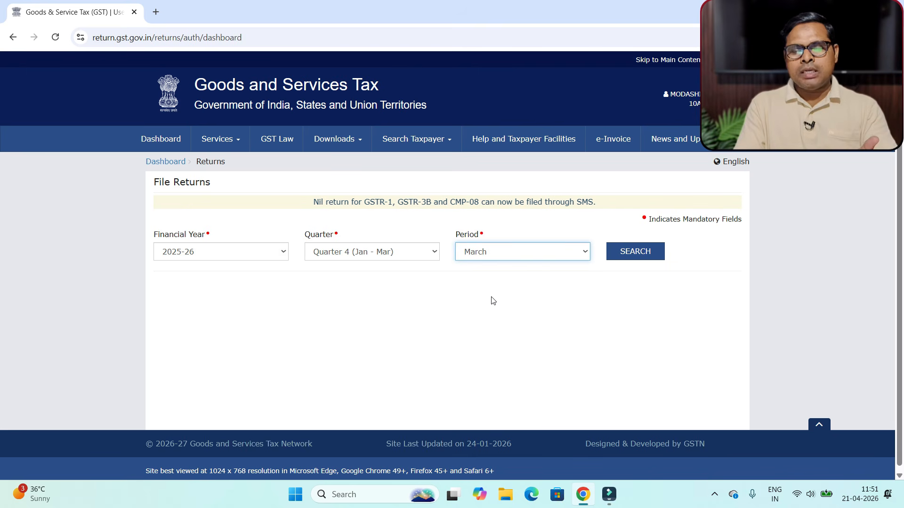
click(479, 252)
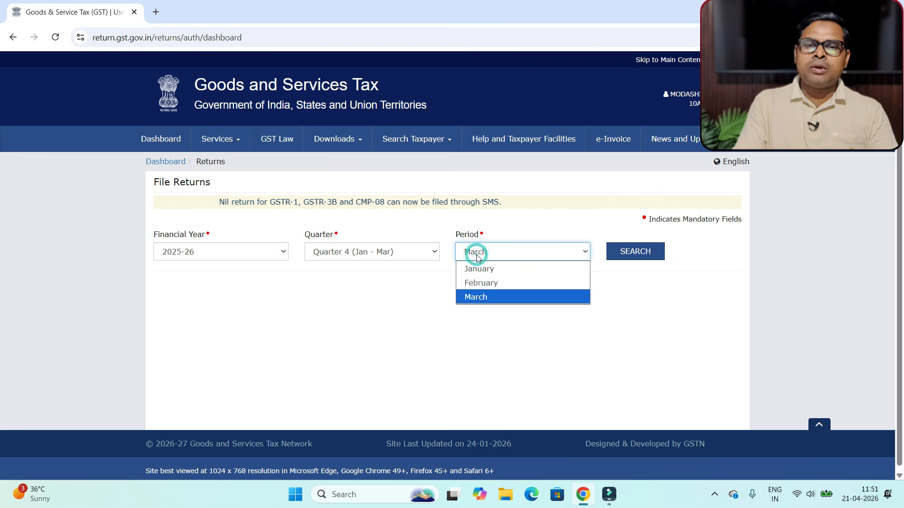
click(484, 298)
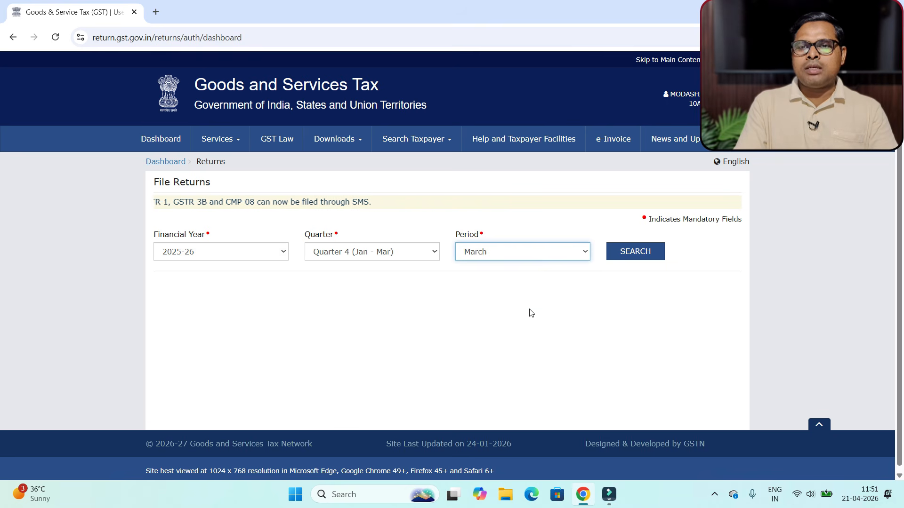
click(643, 256)
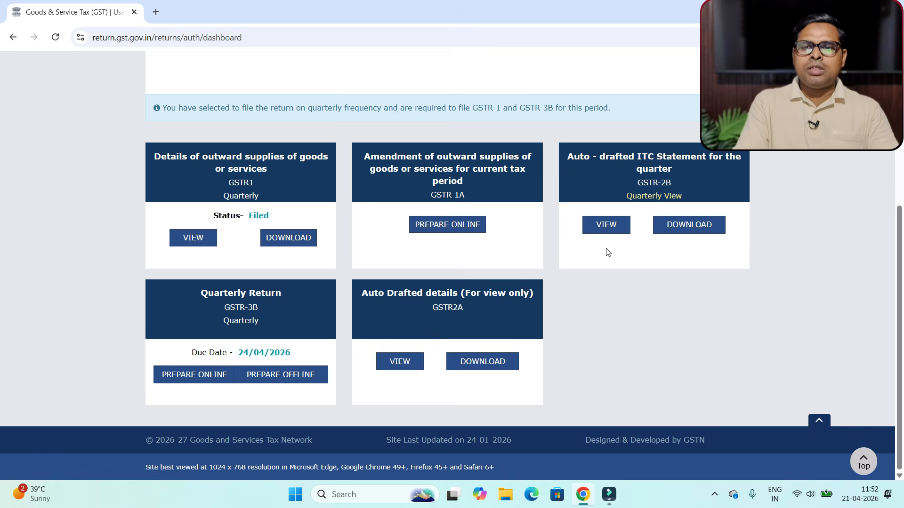
View the quarterly GSTR-2B statement and expand the available ITC on supplies from registered persons
click(603, 228)
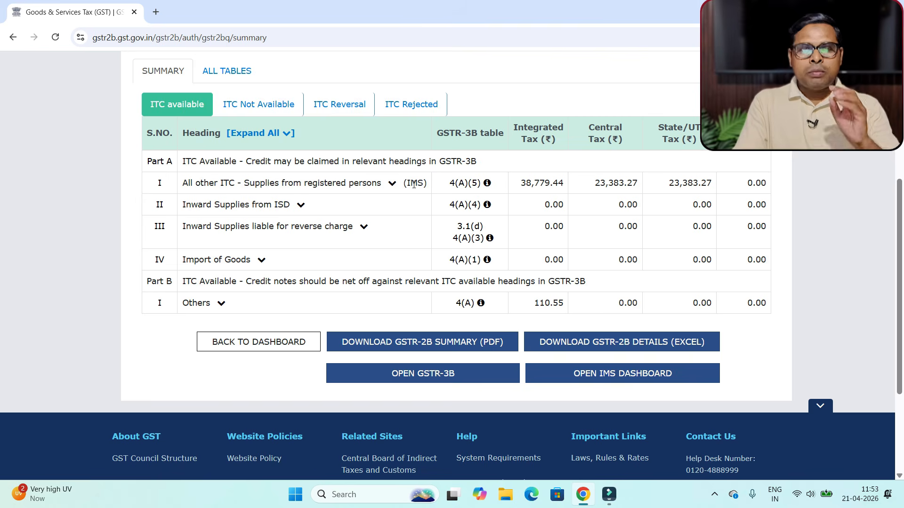
click(393, 184)
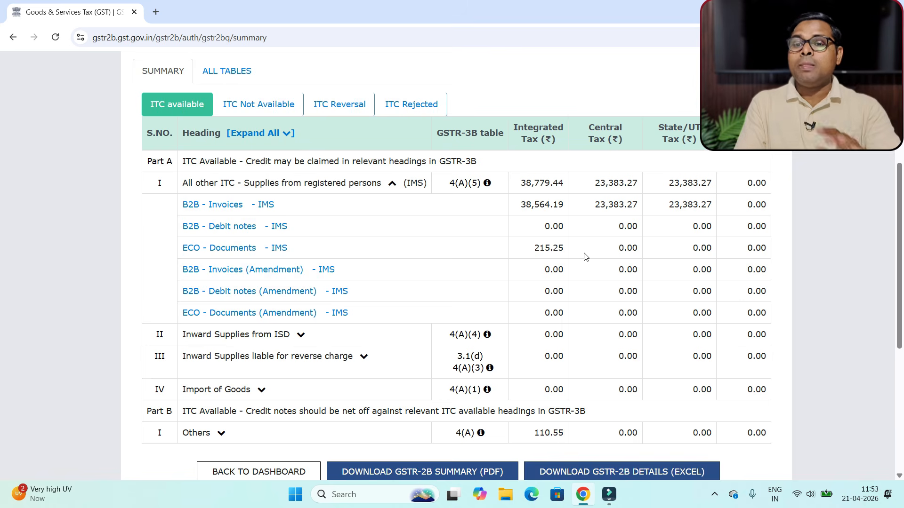
Open GSTR-3B from the GSTR-2B summary and dismiss the system generated summary
drag(899, 206, 901, 328)
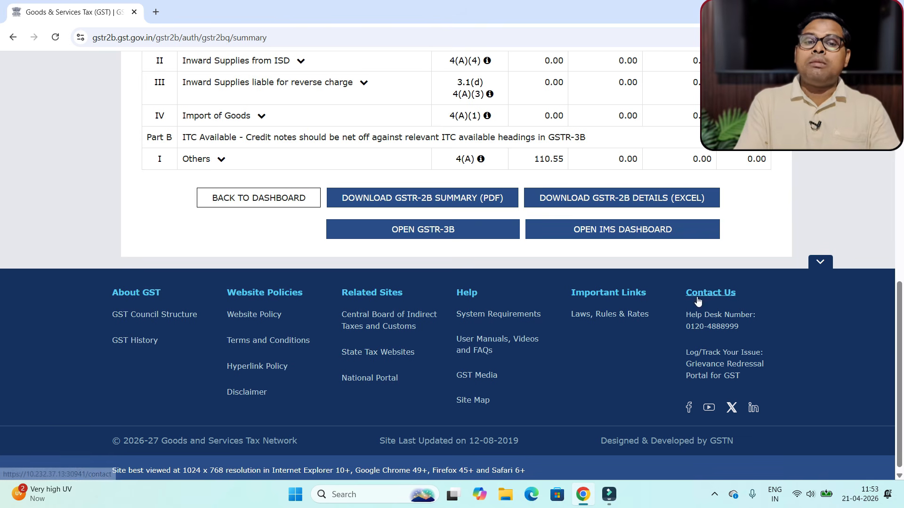
click(418, 232)
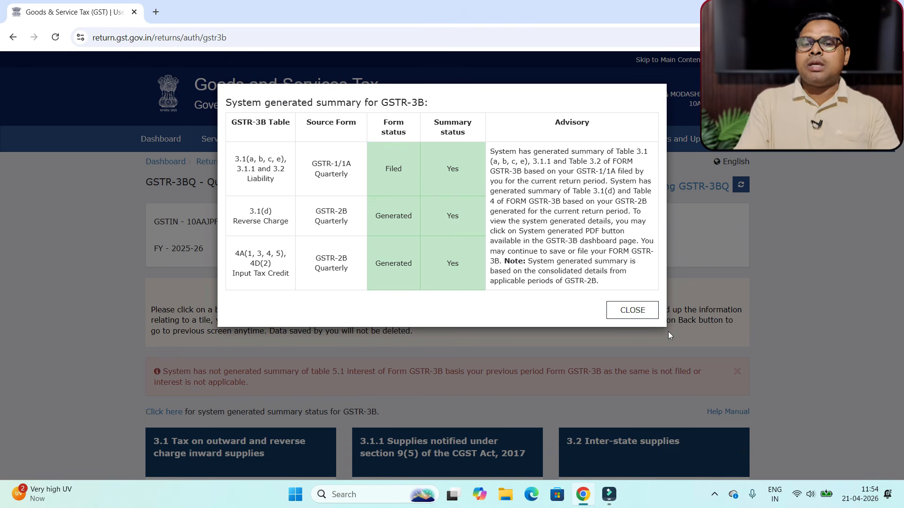
click(631, 310)
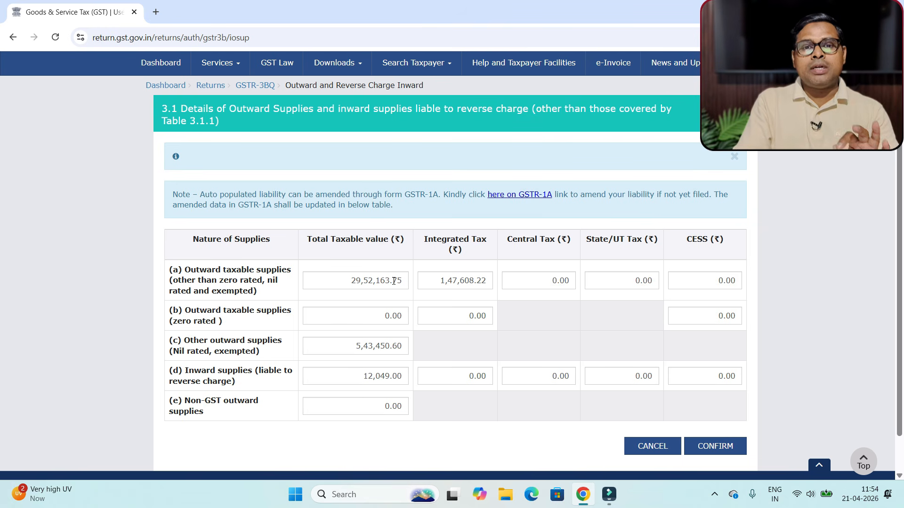
Review the auto-populated outward and reverse charge inward supplies in table 3.1 and confirm the table
click(465, 283)
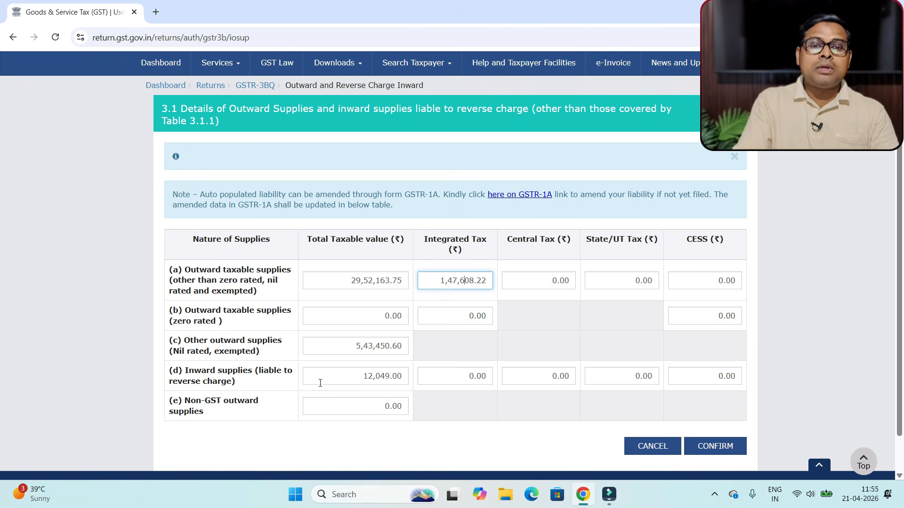
click(362, 375)
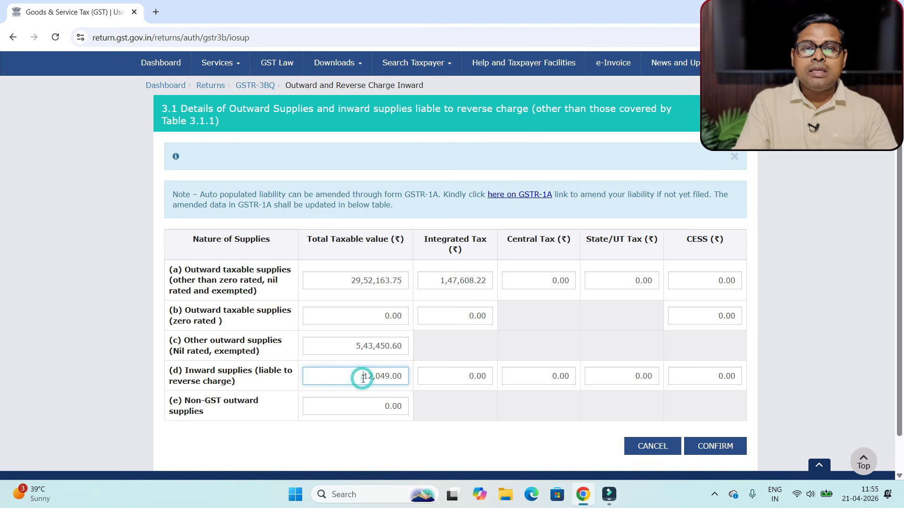
click(448, 376)
click(541, 425)
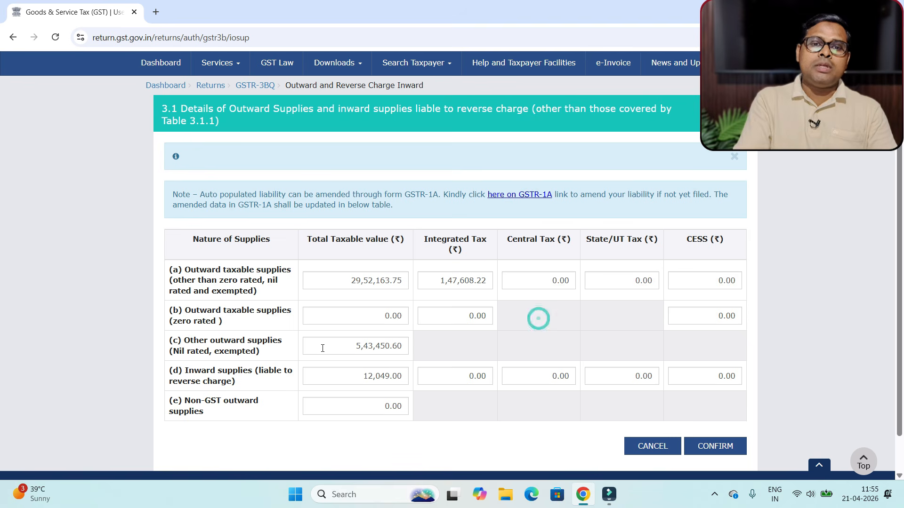
mouse_move(386, 345)
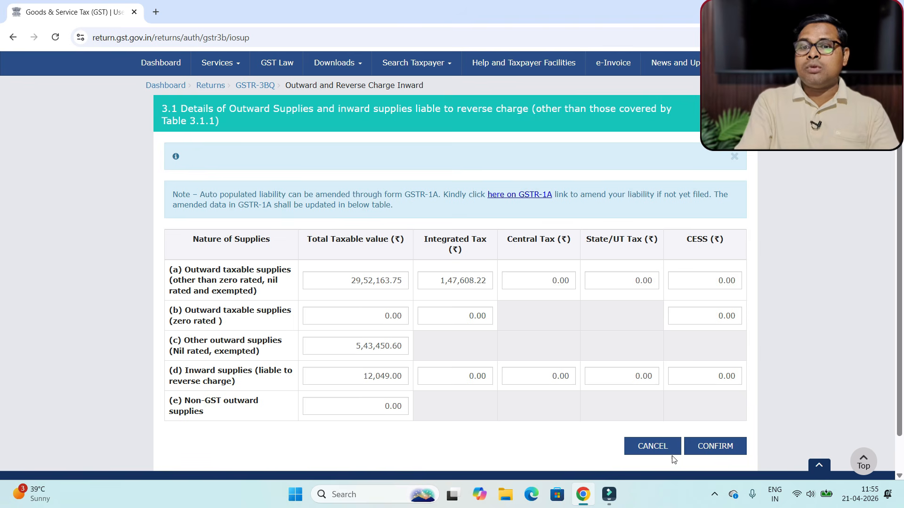
click(709, 450)
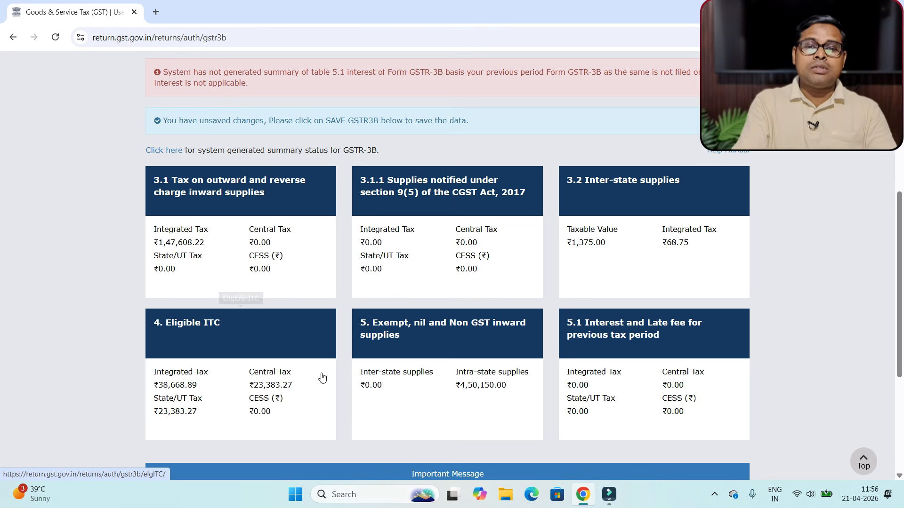
Open table 4 Eligible ITC, check the ITC reversed fields under rules 38, 42 & 43 and section 17(5), and confirm the table
click(265, 378)
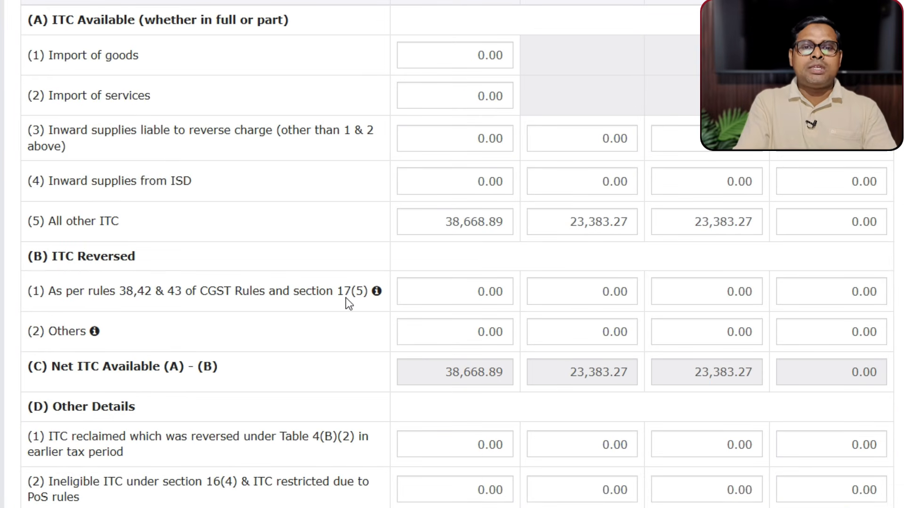
click(433, 298)
click(604, 293)
click(705, 293)
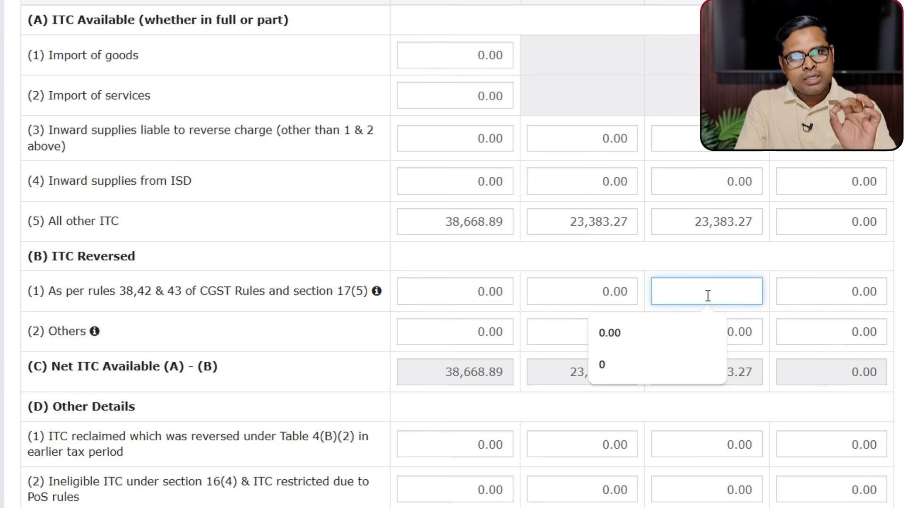
click(521, 306)
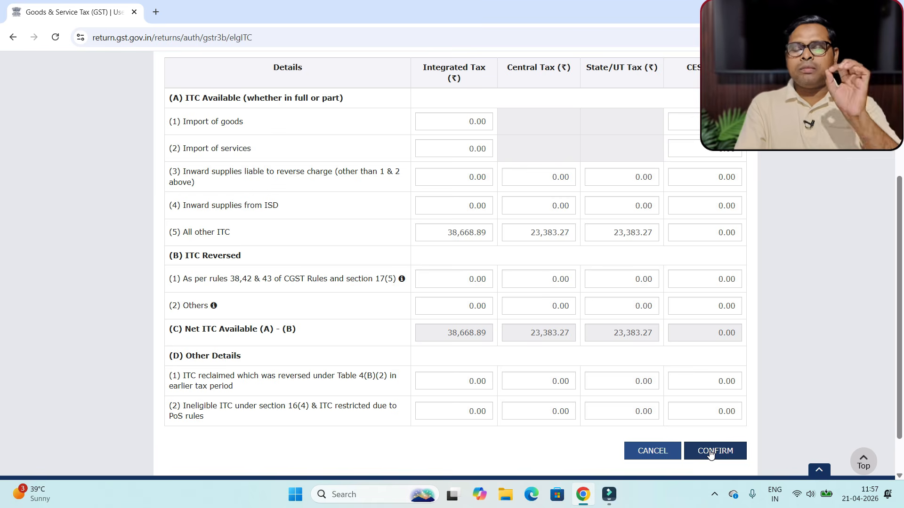
click(711, 451)
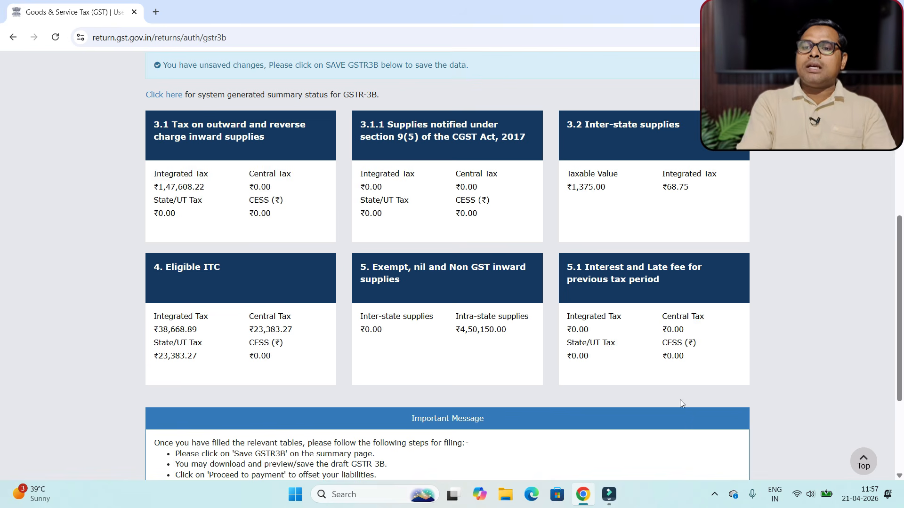
Save the GSTR-3B data and proceed to payment
drag(894, 294, 894, 381)
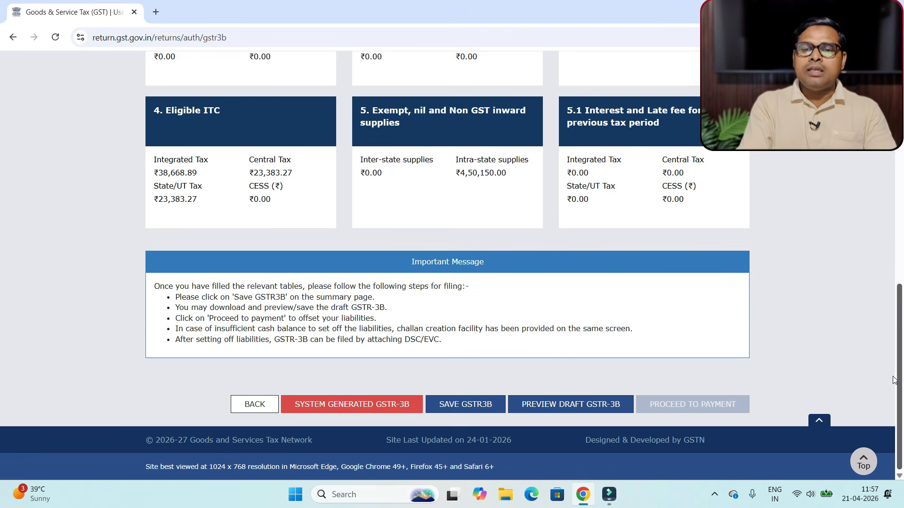
click(471, 405)
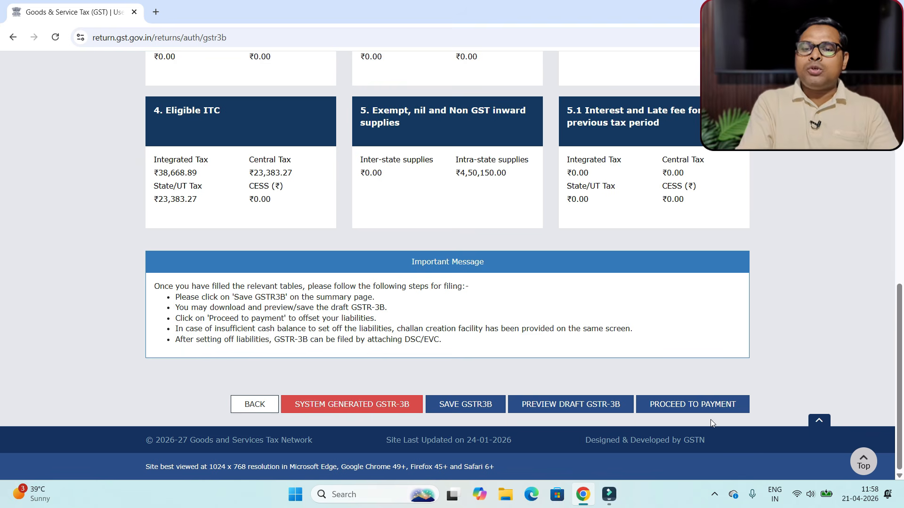
click(705, 411)
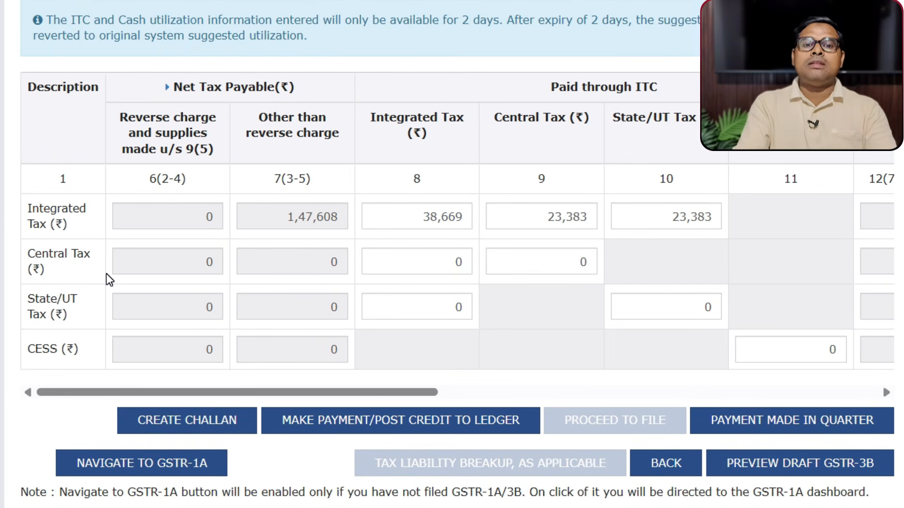
Examine the net tax payable and the suggested ITC utilization in the payment table
drag(132, 137, 289, 148)
click(287, 147)
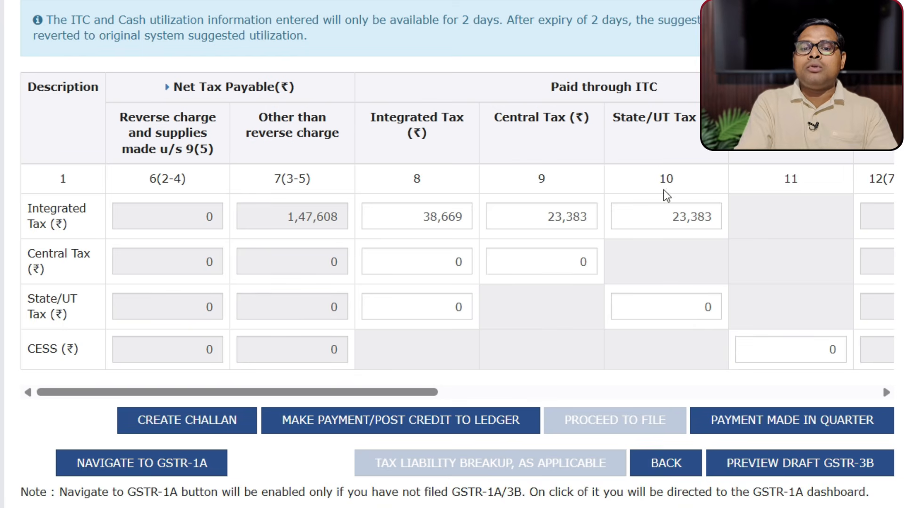
drag(408, 397, 444, 396)
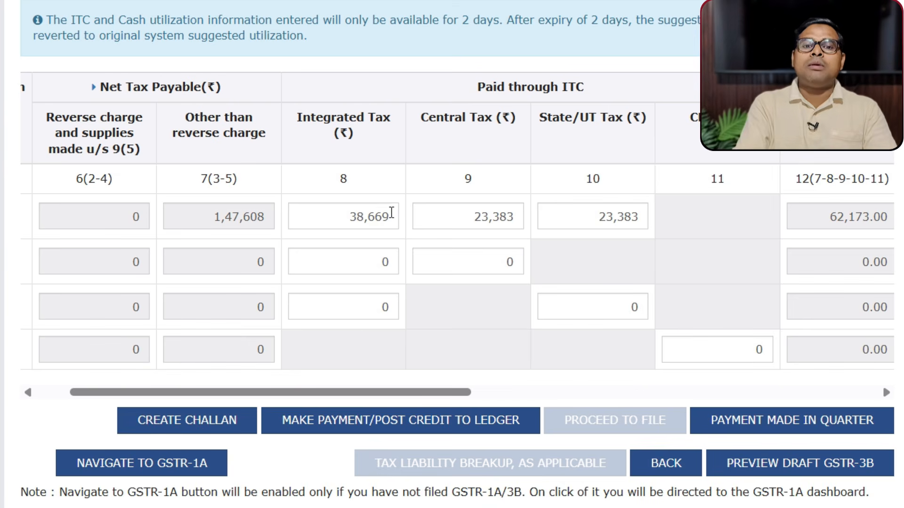
Check the available credit balance for the integrated, central and state/UT tax amounts paid through ITC
click(371, 221)
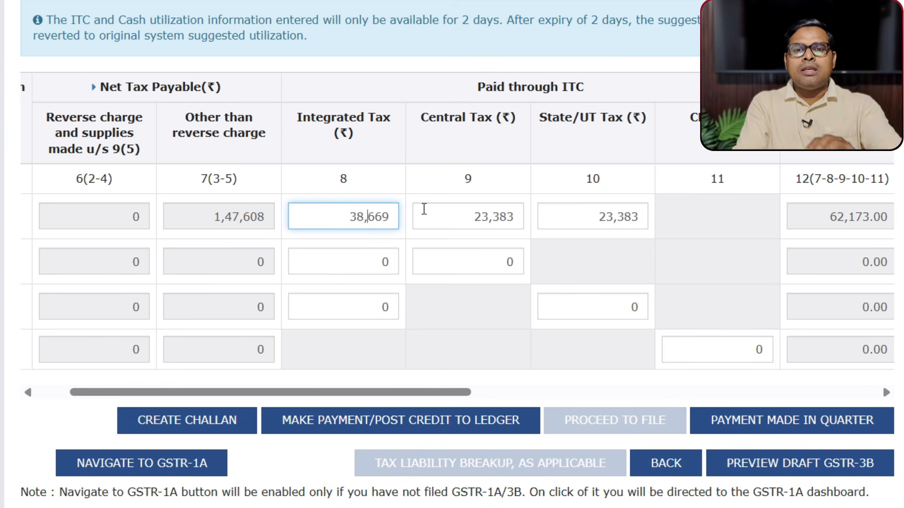
click(440, 240)
click(450, 276)
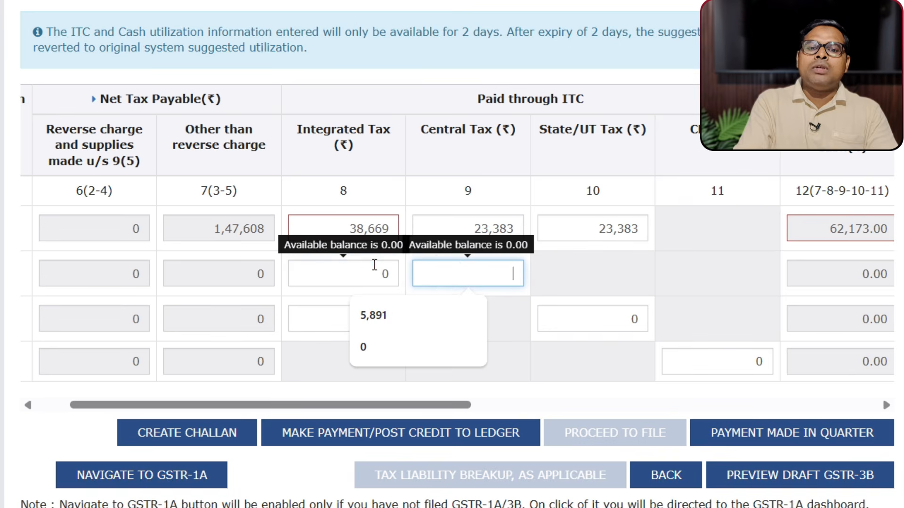
click(365, 272)
click(369, 193)
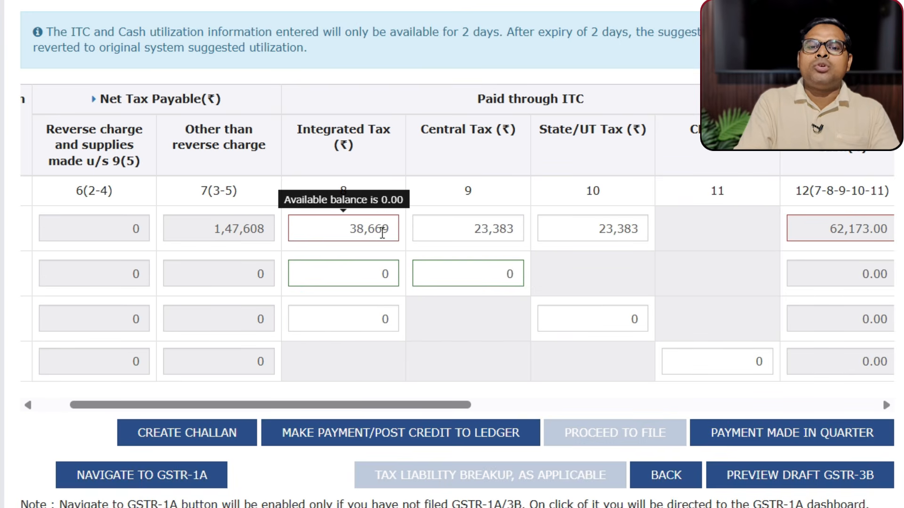
click(387, 232)
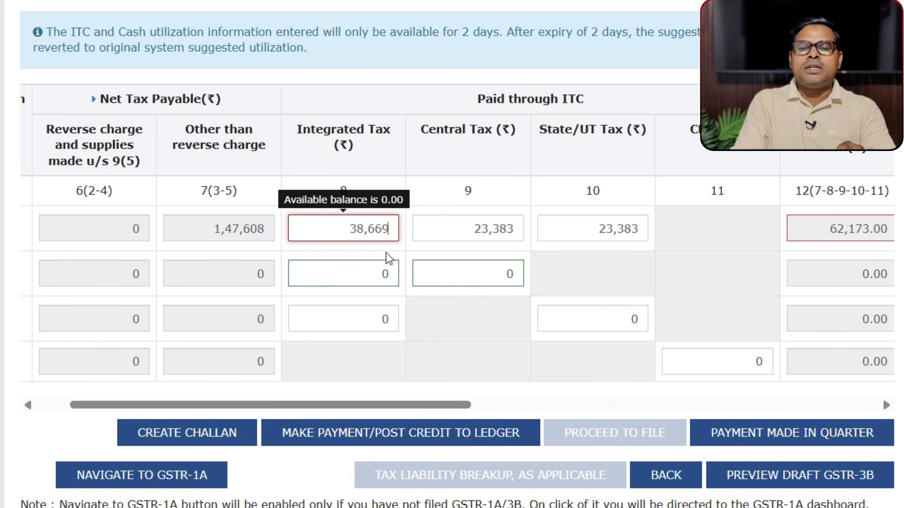
click(489, 231)
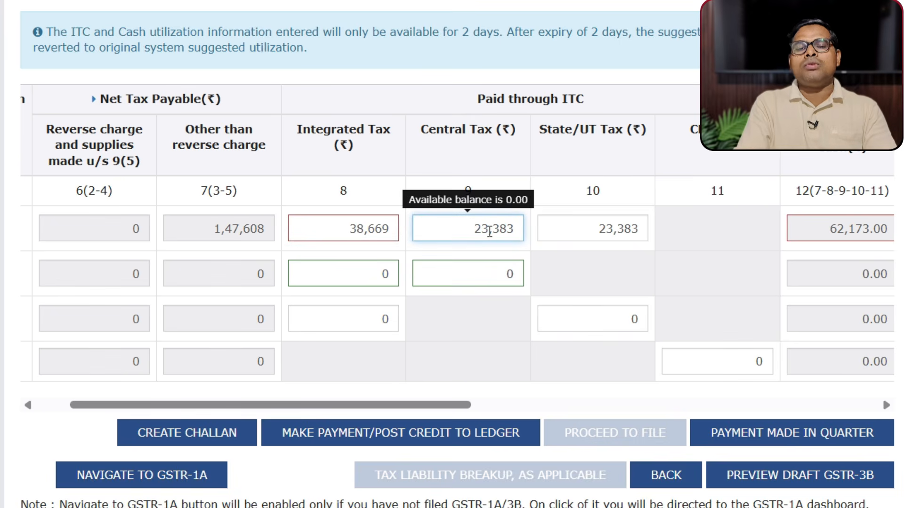
click(572, 234)
scroll(585, 237, up, 1)
click(600, 264)
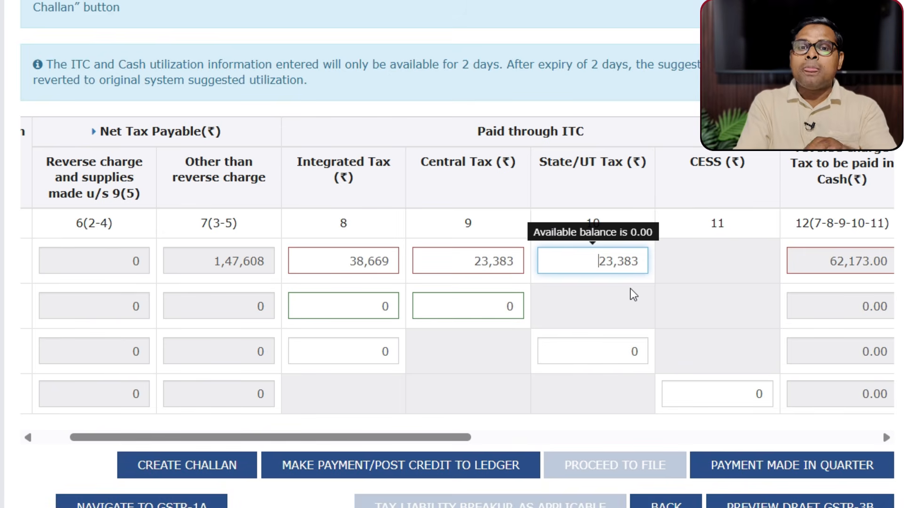
Examine the tax to be paid in cash and recheck the available credit balances for integrated and central tax paid through ITC
drag(460, 437, 556, 436)
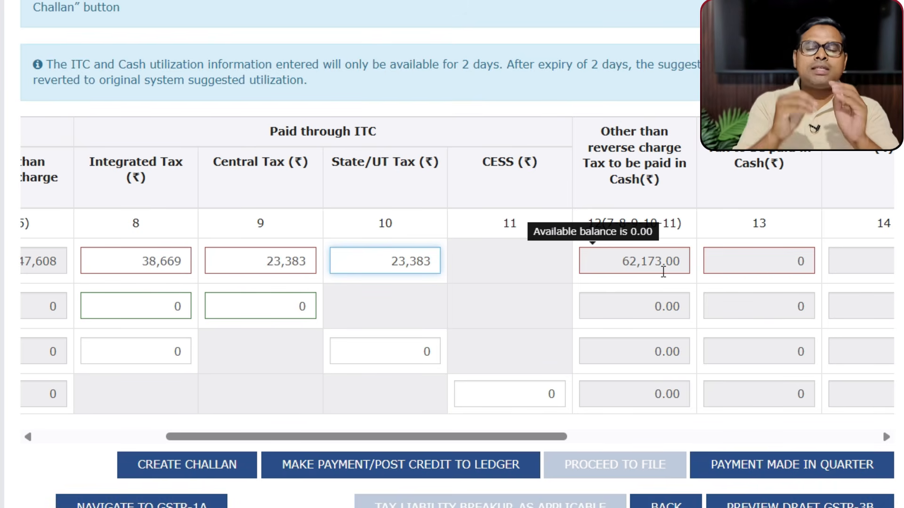
drag(344, 438, 277, 439)
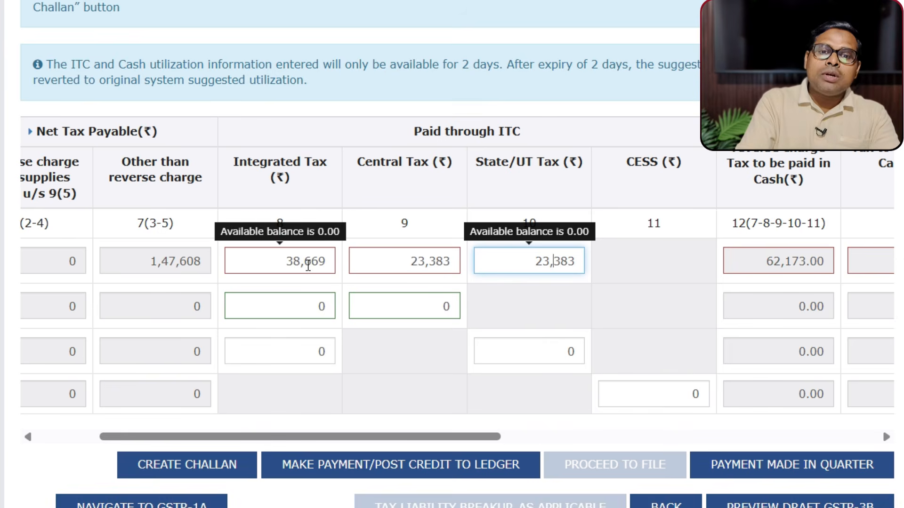
click(311, 261)
scroll(461, 336, down, 1)
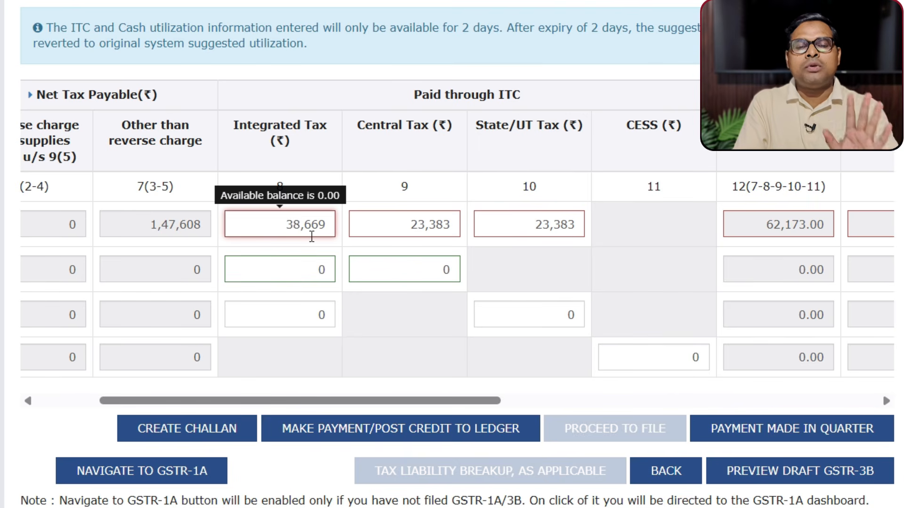
click(419, 222)
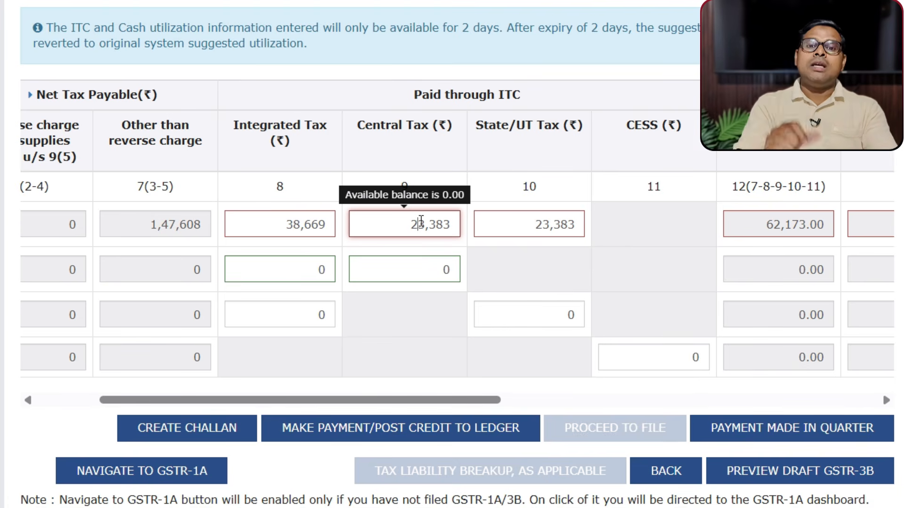
mouse_move(540, 219)
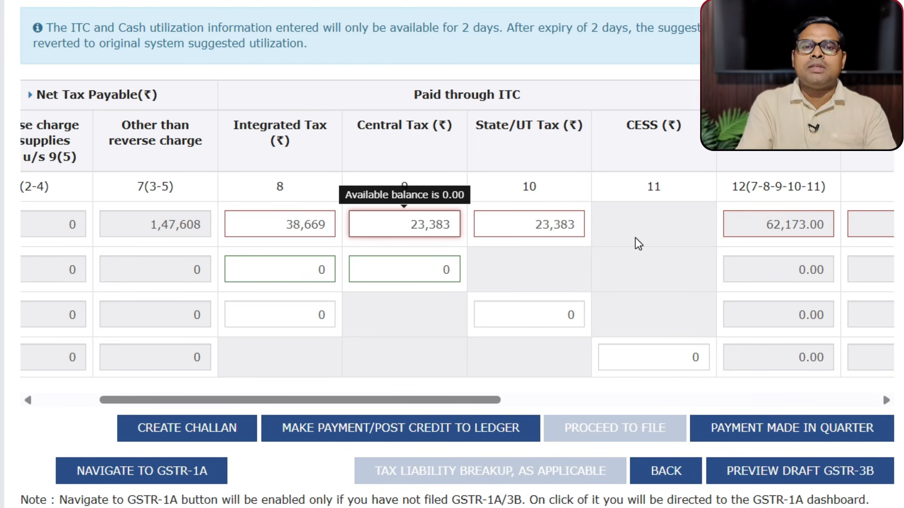
click(425, 224)
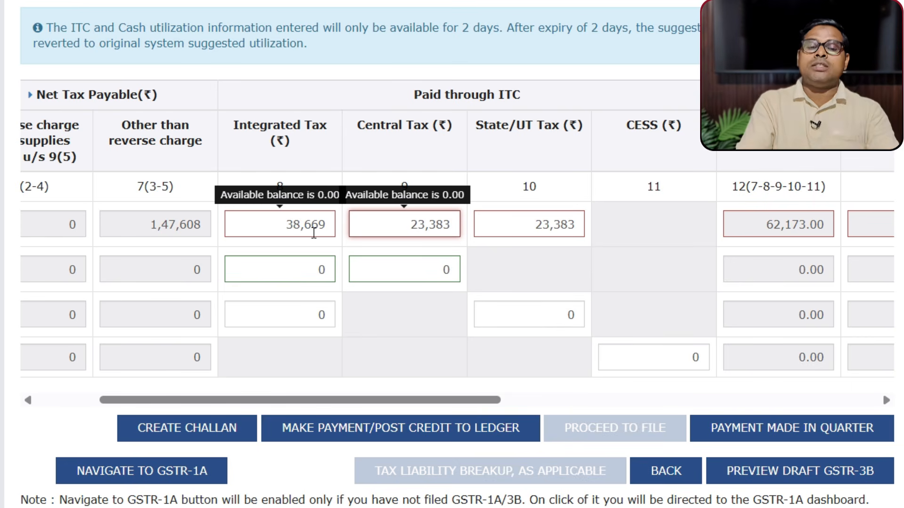
click(619, 273)
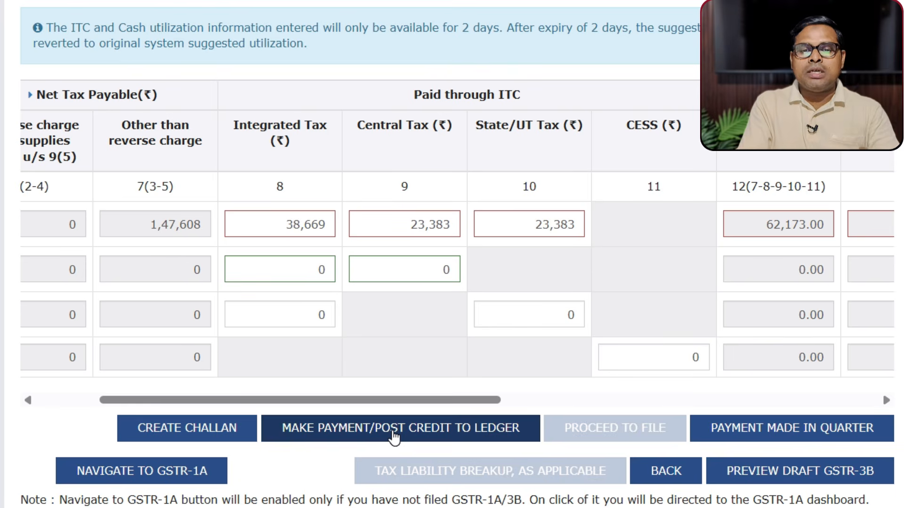
Start making the payment and posting credit to the ledger, agree to the IMS declaration, and accept creating a challan
click(395, 433)
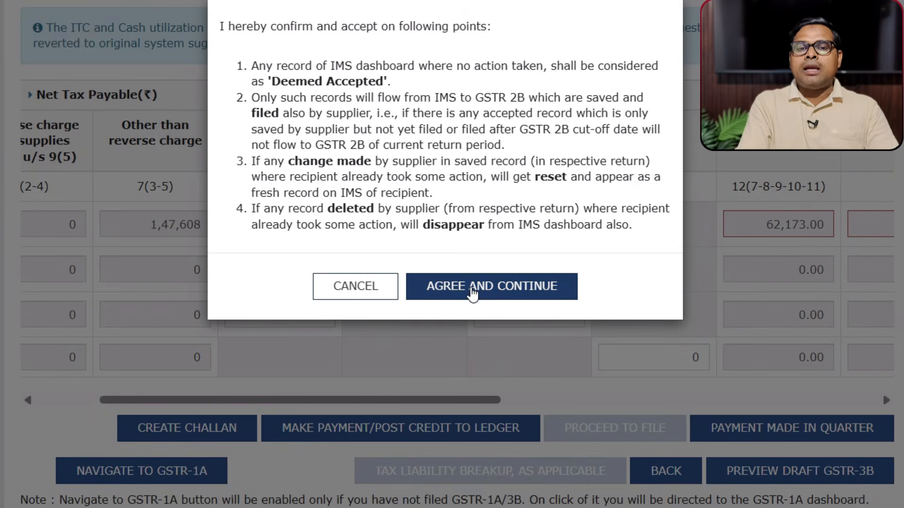
click(472, 292)
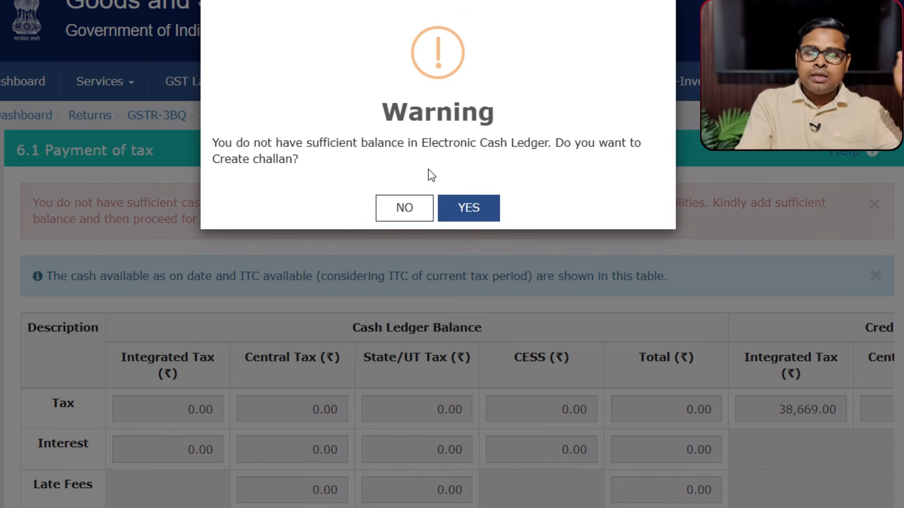
click(467, 218)
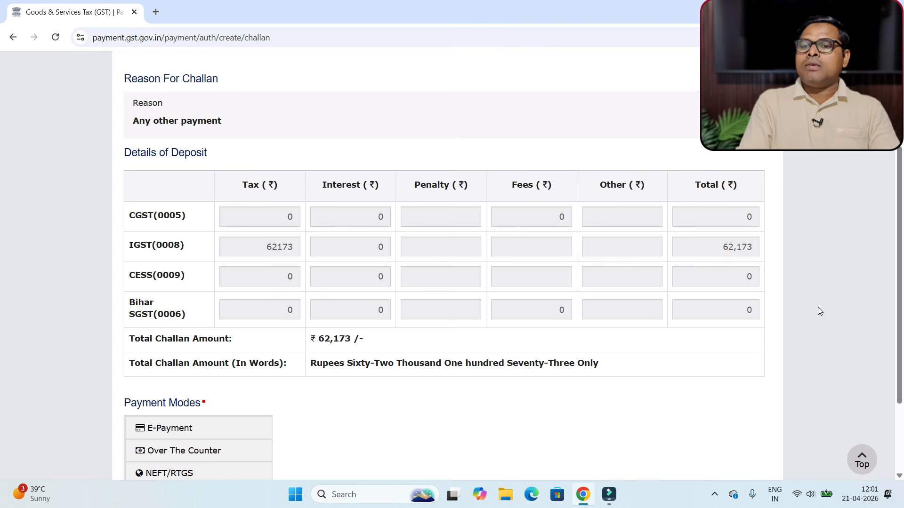
Choose E-Payment as the challan's payment mode and generate the challan
scroll(893, 310, down, 3)
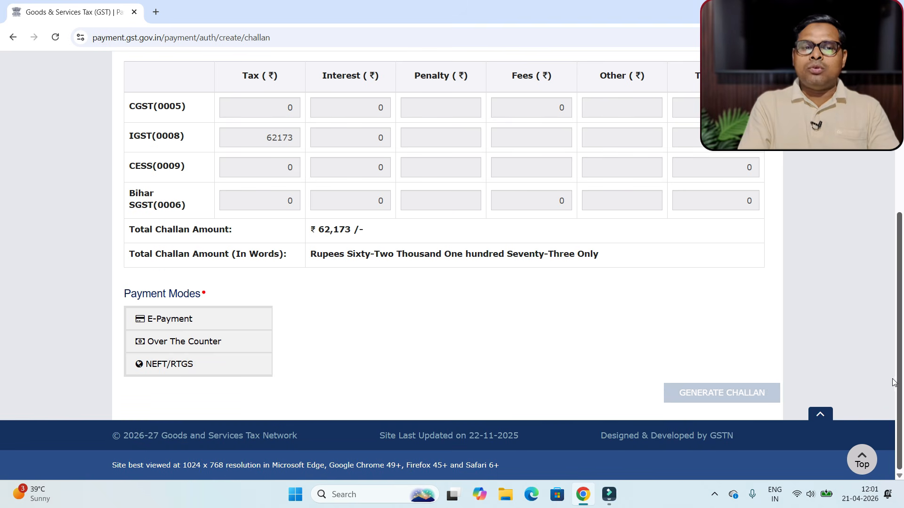
click(165, 327)
click(727, 398)
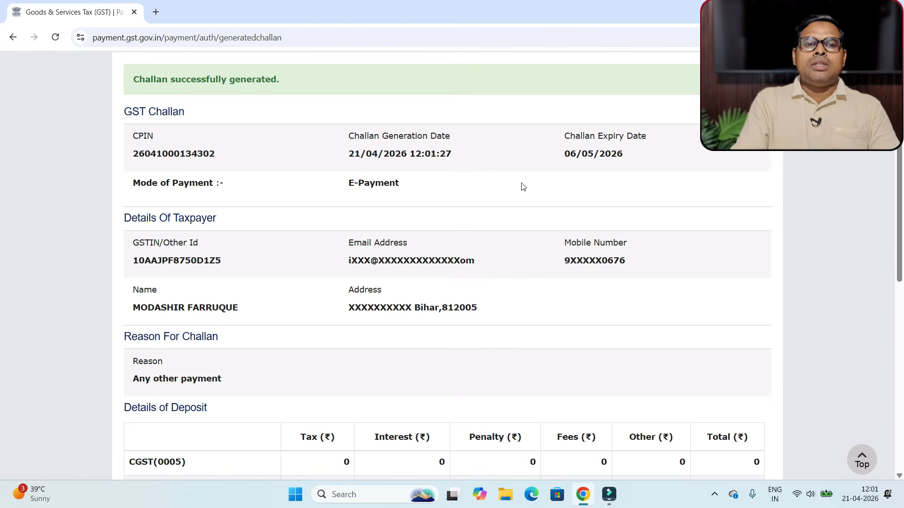
Review the generated challan's expiry date, deposit details, available e-payment modes and the notes on transaction charges
drag(279, 79, 133, 79)
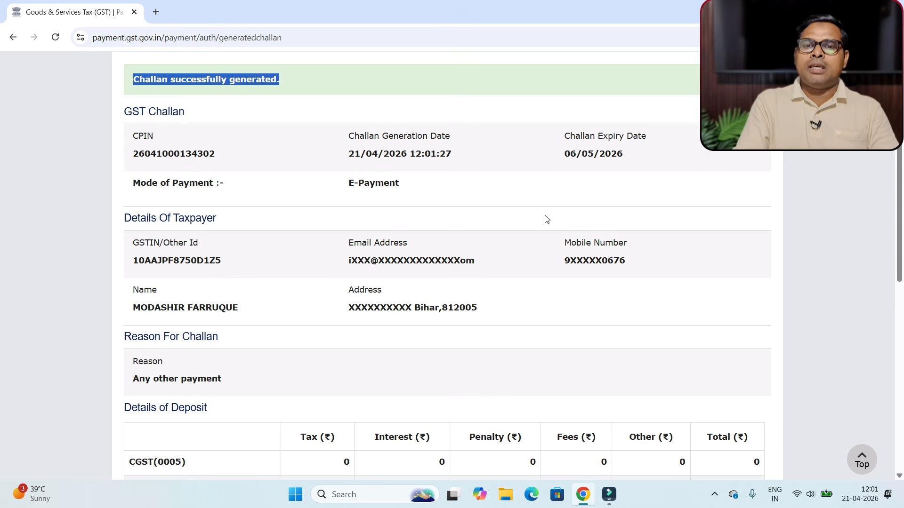
click(595, 157)
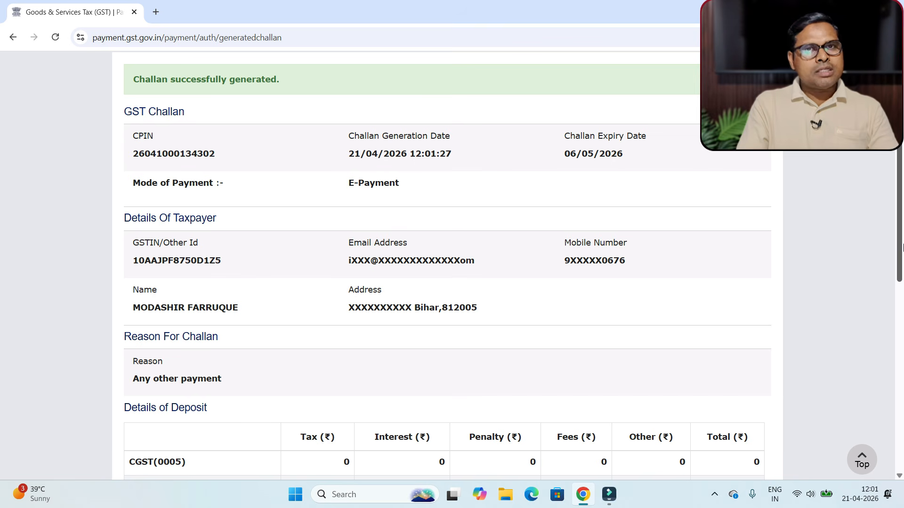
click(607, 159)
drag(901, 262, 901, 376)
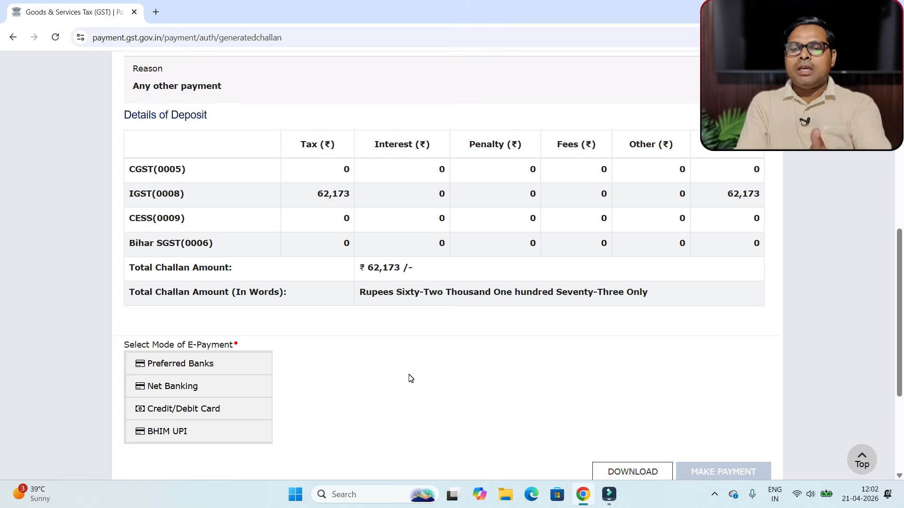
drag(902, 325, 879, 380)
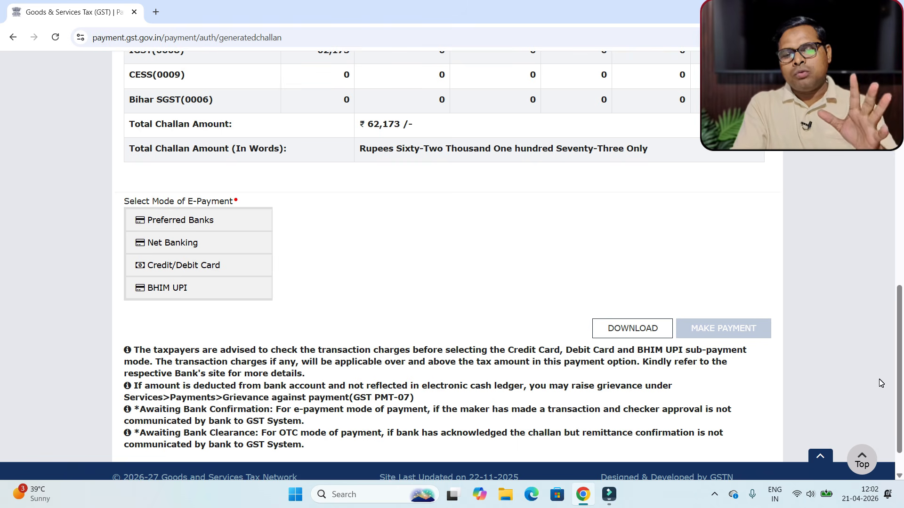
scroll(880, 382, down, 1)
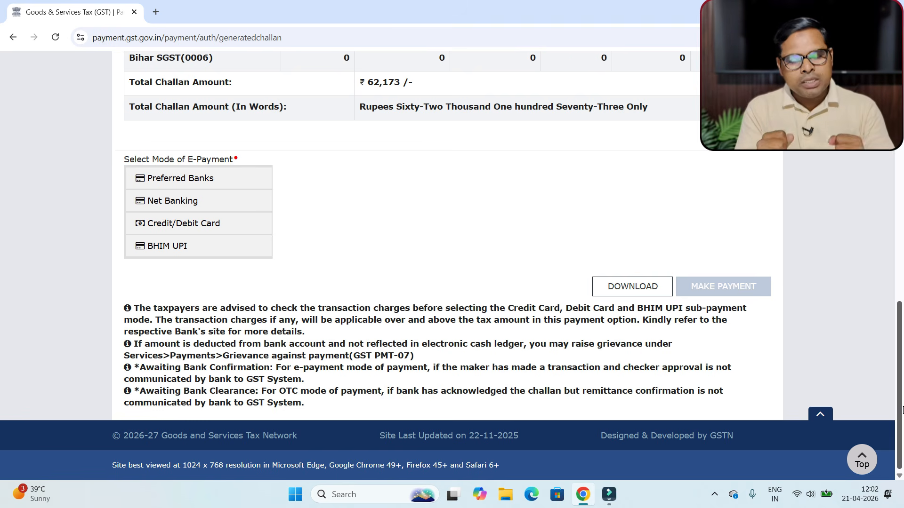